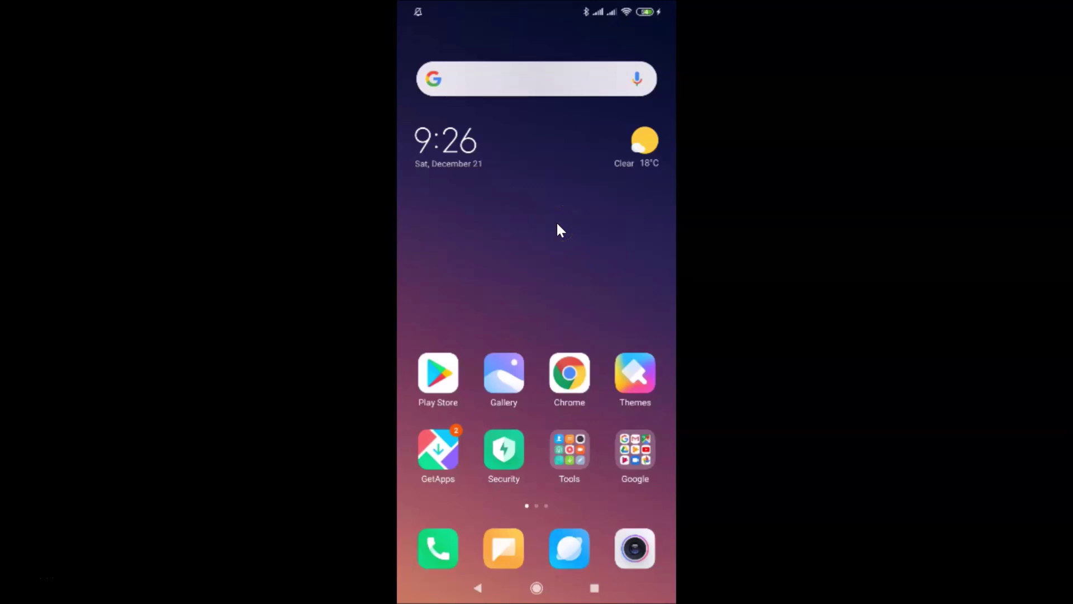
# Step: Search the Play Store for 'google maps' and open the Maps - Navigate & Explore app page
pyautogui.click(444, 367)
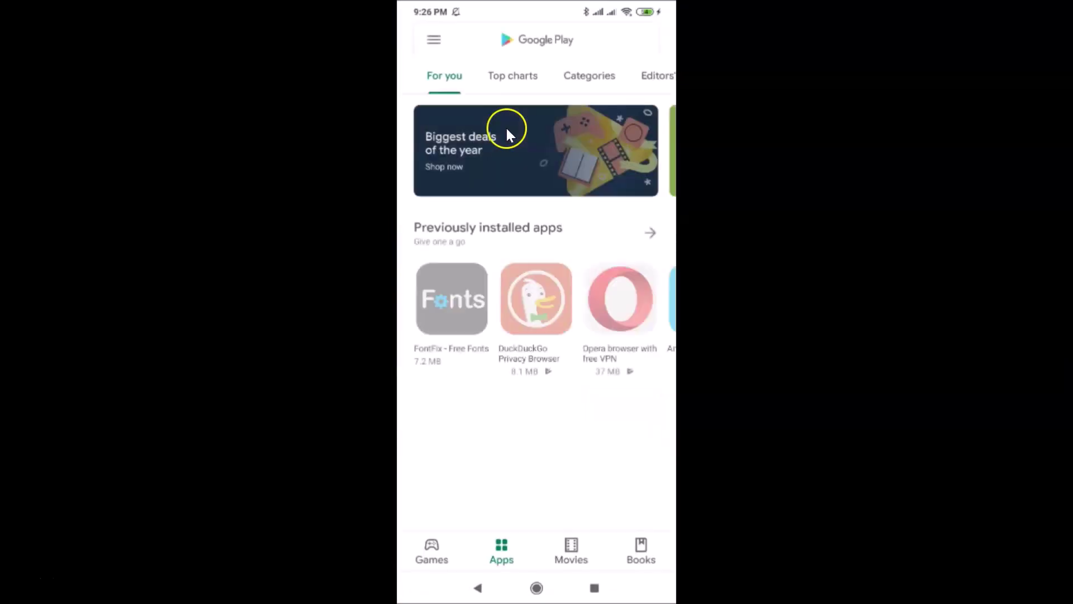
pyautogui.click(546, 49)
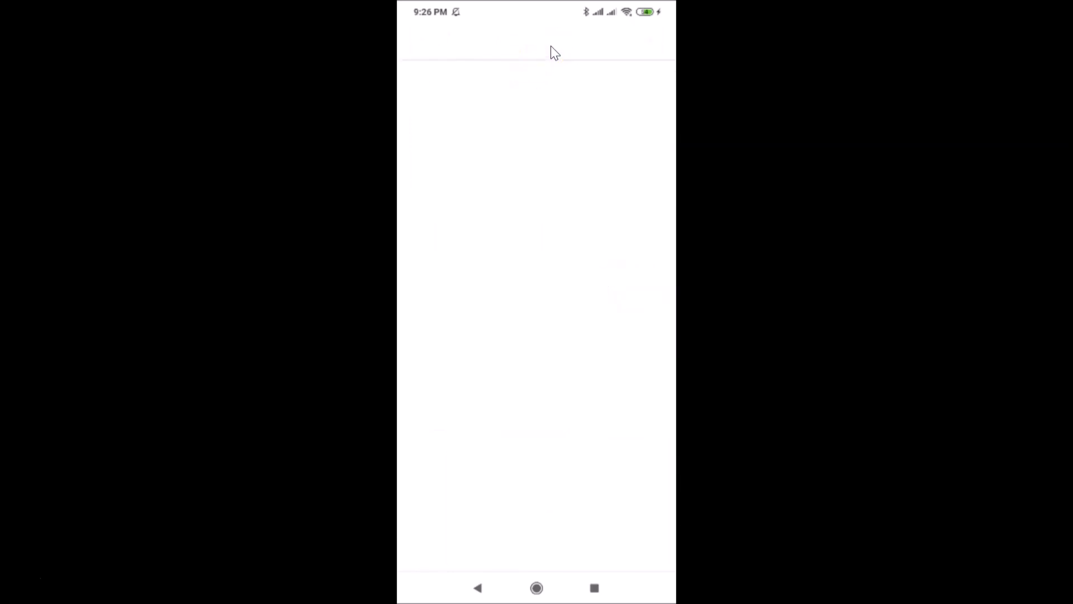
pyautogui.write('goo')
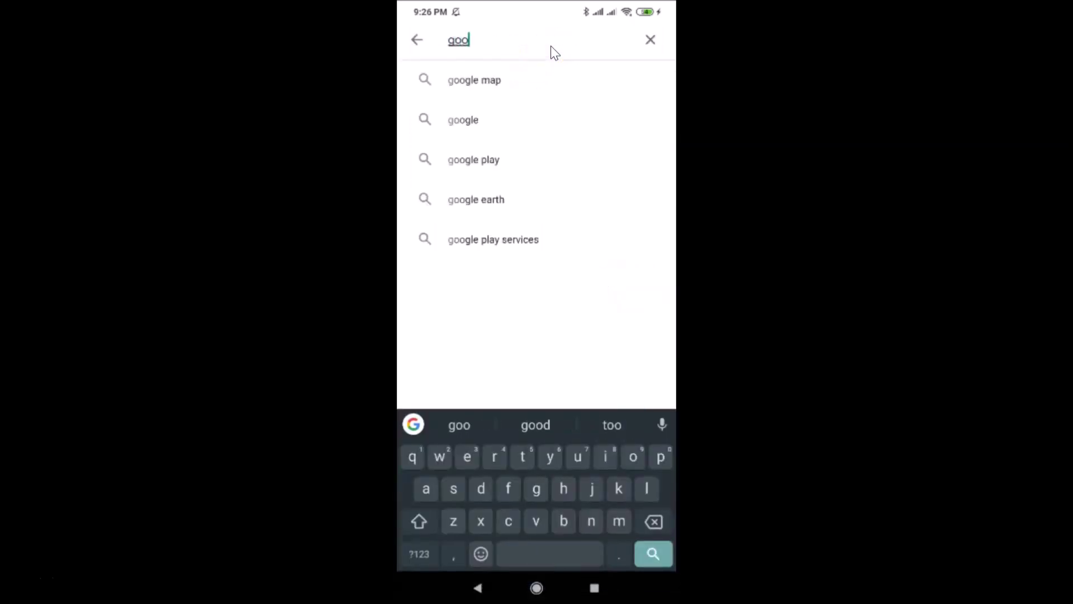
pyautogui.write('gle m')
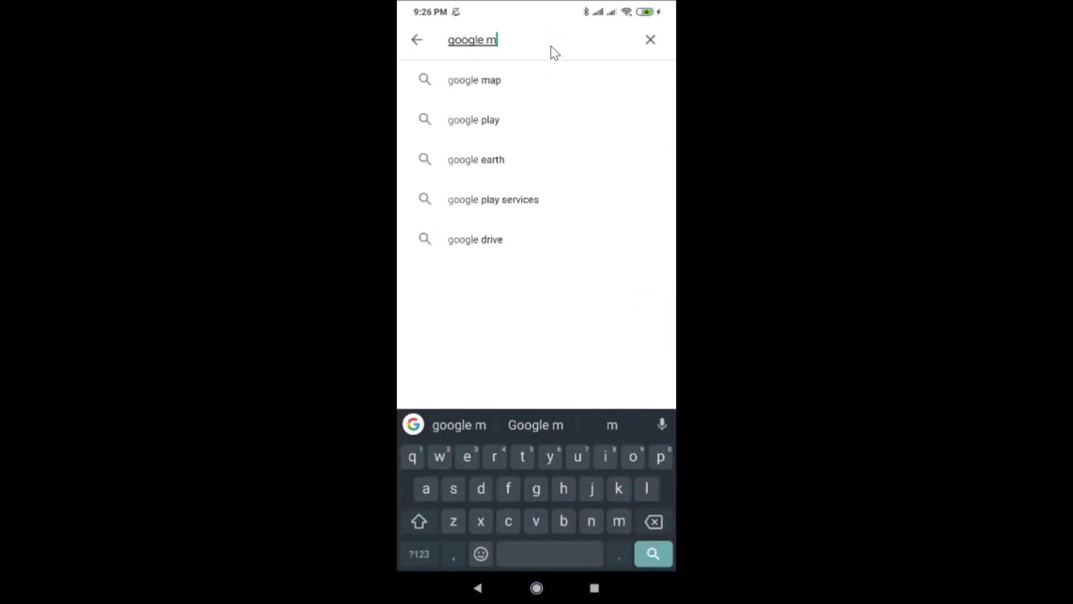
pyautogui.write('aps')
pyautogui.press('Return')
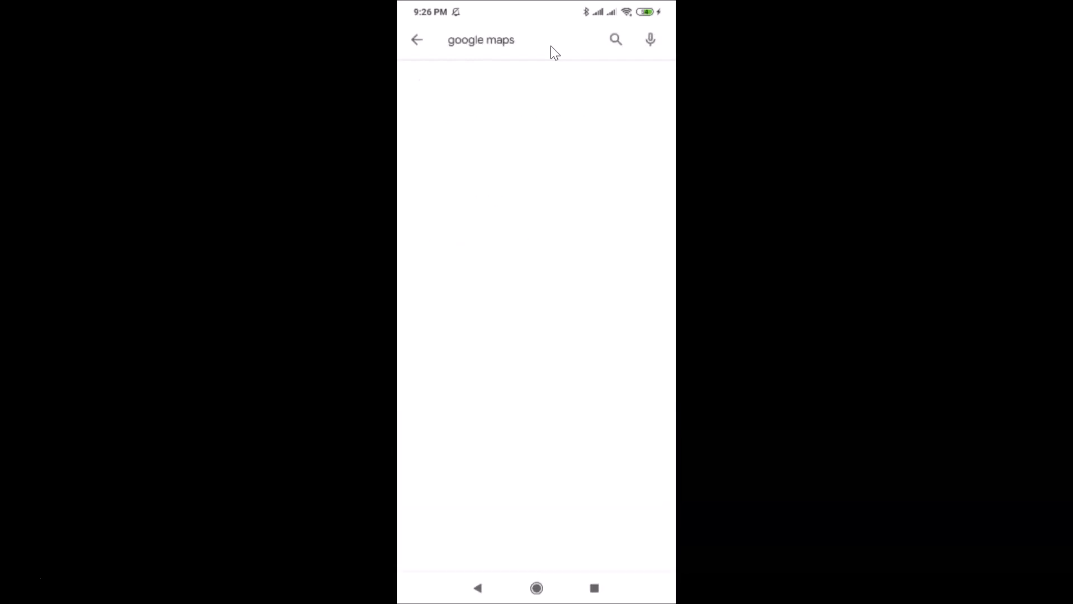
pyautogui.click(483, 90)
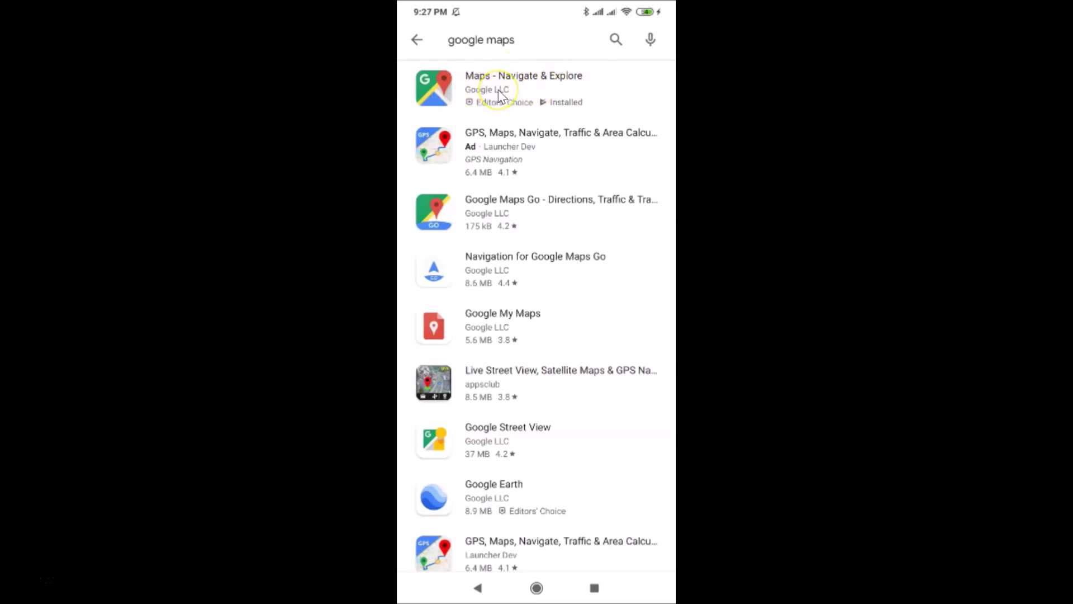
pyautogui.click(499, 93)
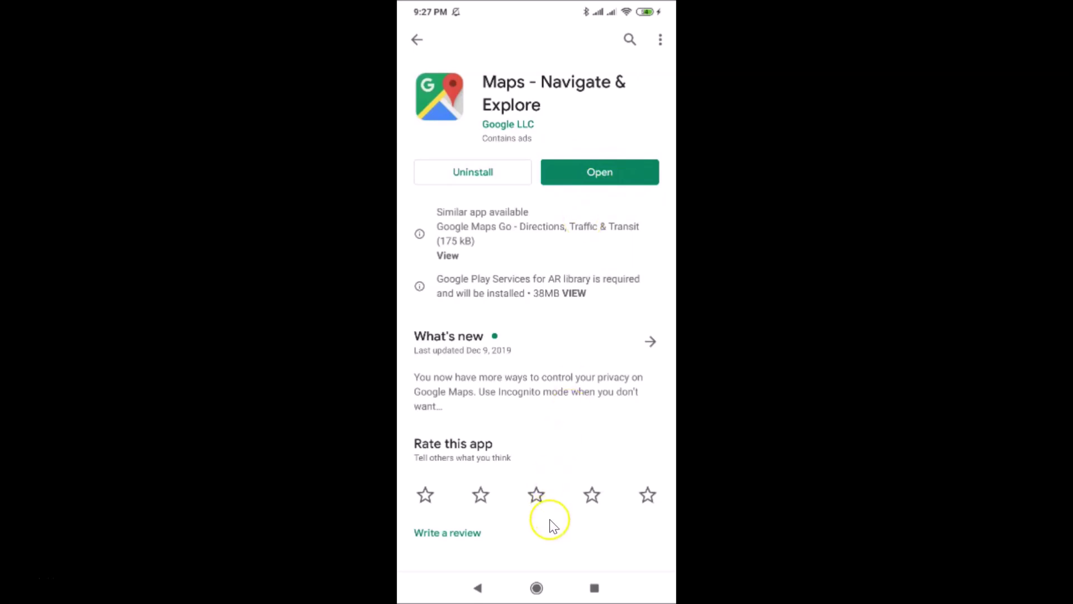
# Step: Leave the Play Store and go back to the Android home screen
pyautogui.click(536, 588)
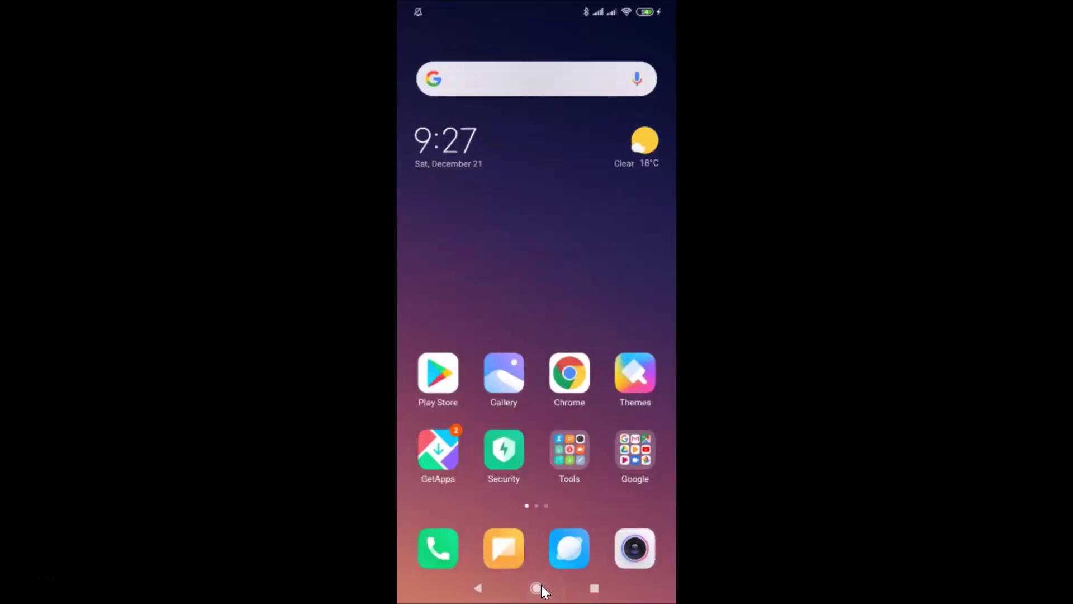
# Step: Launch Google Maps from the Google apps folder on the home screen
pyautogui.moveTo(535, 304); pyautogui.dragTo(535, 304)
pyautogui.click(636, 448)
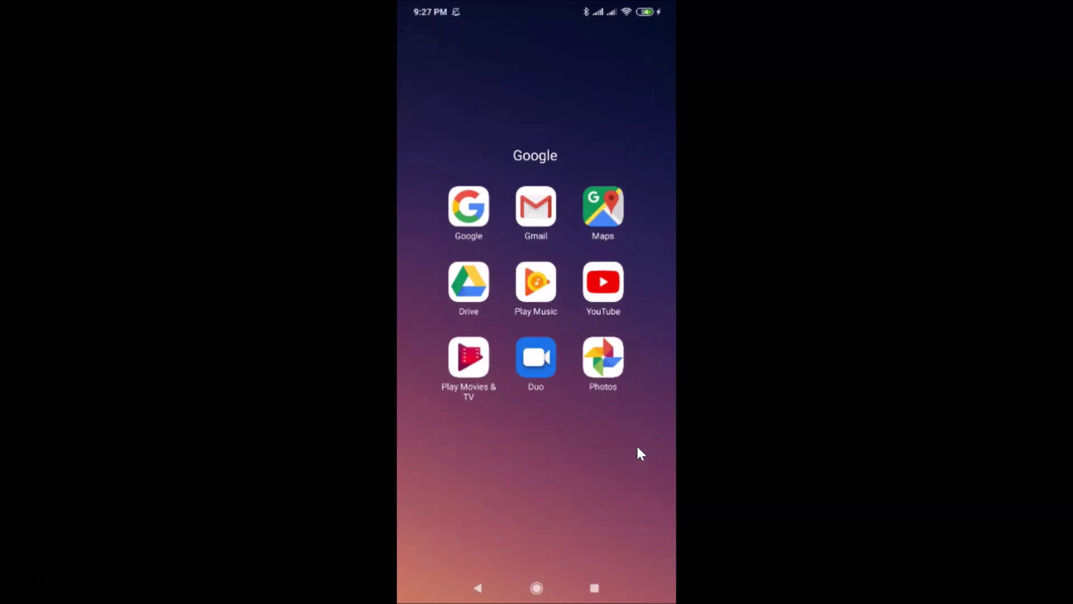
pyautogui.click(613, 217)
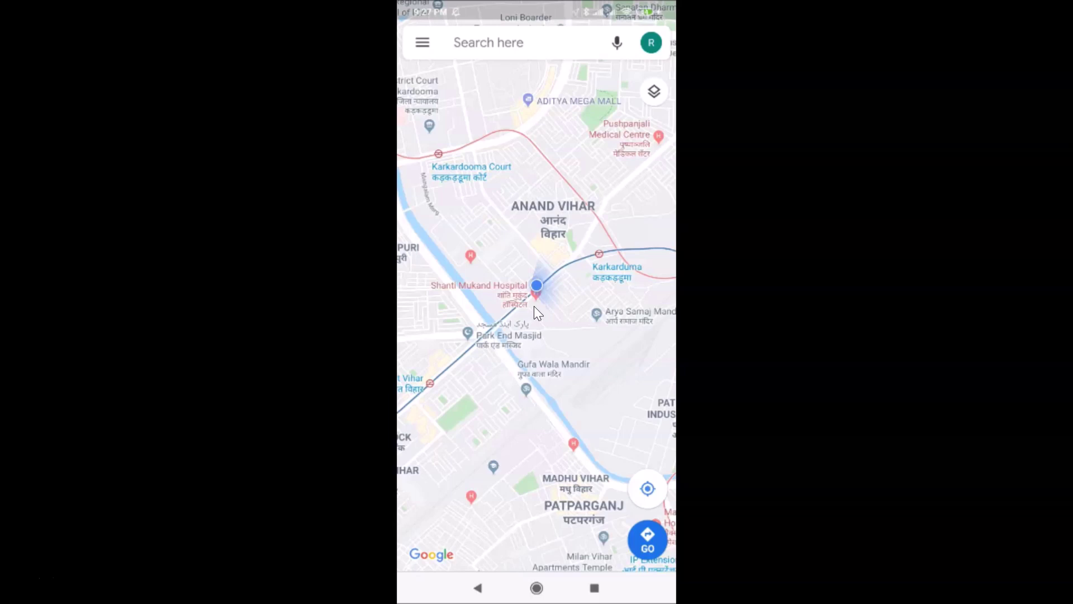
# Step: Open the Google Maps side menu with Your places, Location sharing and Offline maps
pyautogui.click(422, 51)
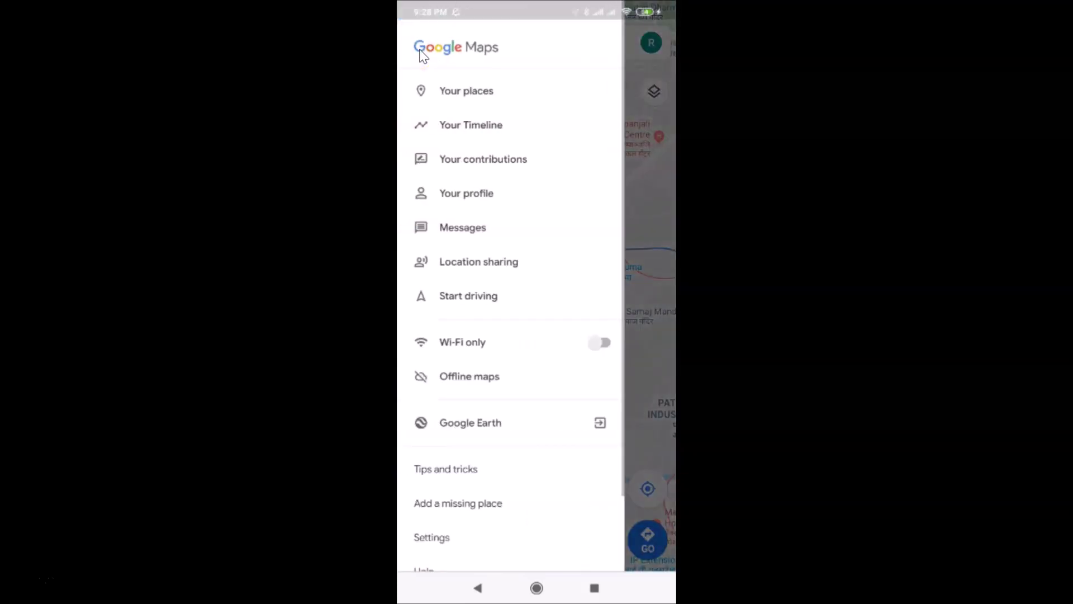
# Step: Open Location sharing and begin the real-time location sharing setup
pyautogui.click(492, 265)
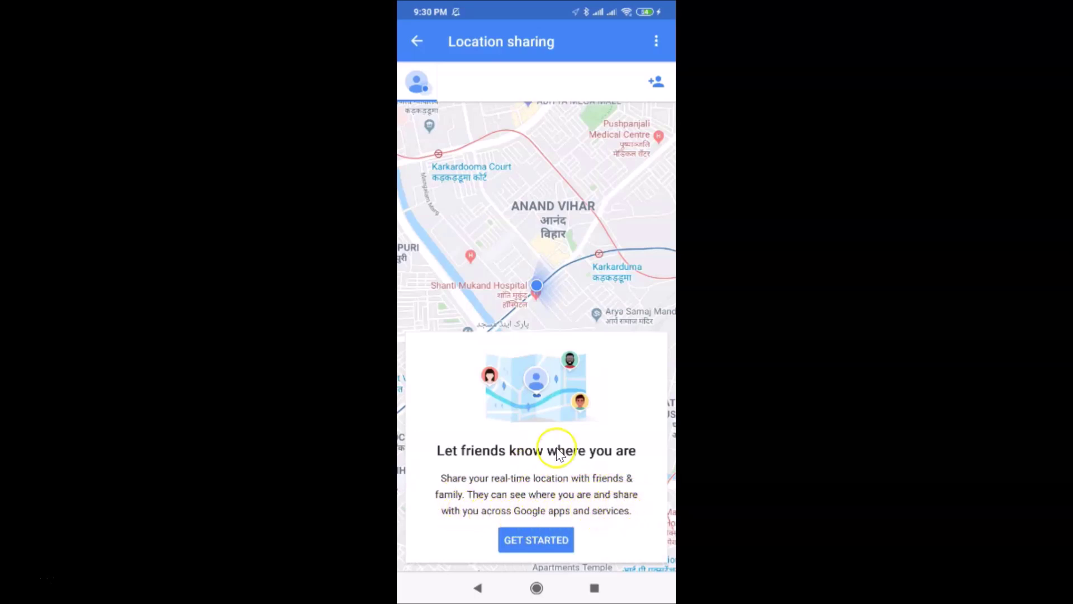
pyautogui.click(534, 540)
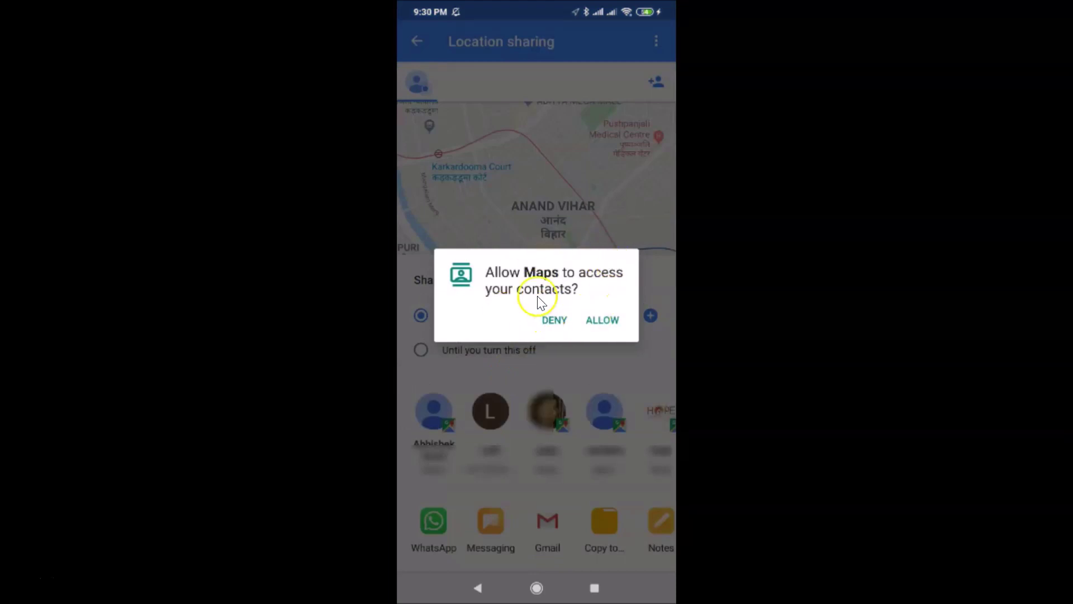
# Step: Allow Google Maps to access the phone's contacts
pyautogui.click(604, 321)
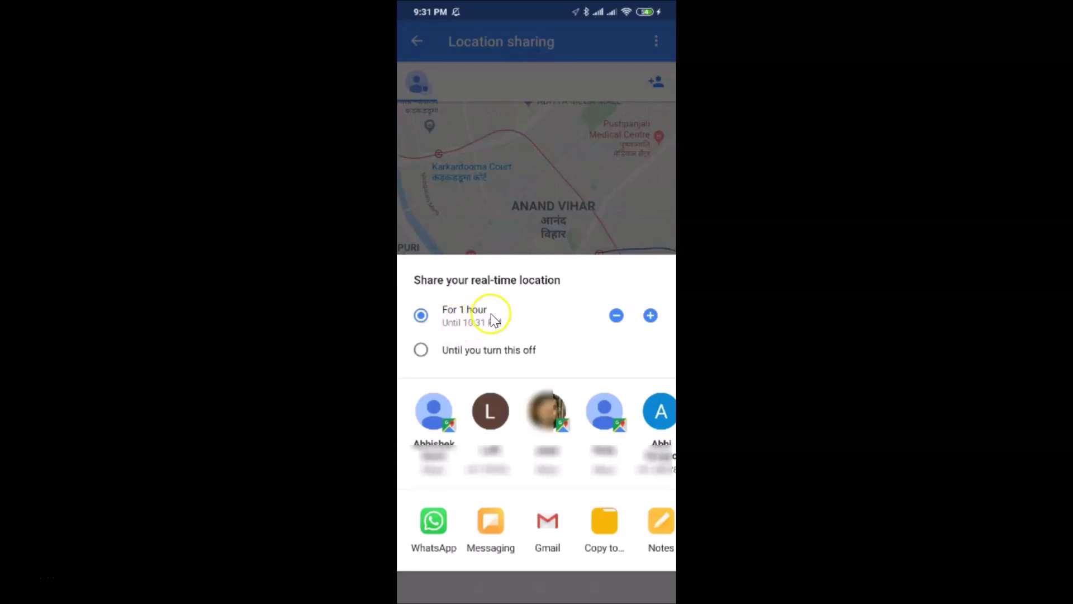
# Step: Adjust the sharing duration until it reads For 30 minutes, lasting until 10:01 PM
pyautogui.click(650, 316)
pyautogui.click(651, 316)
pyautogui.click(617, 316)
pyautogui.click(617, 316)
pyautogui.click(616, 316)
pyautogui.click(617, 316)
pyautogui.click(616, 316)
pyautogui.click(617, 316)
pyautogui.click(616, 316)
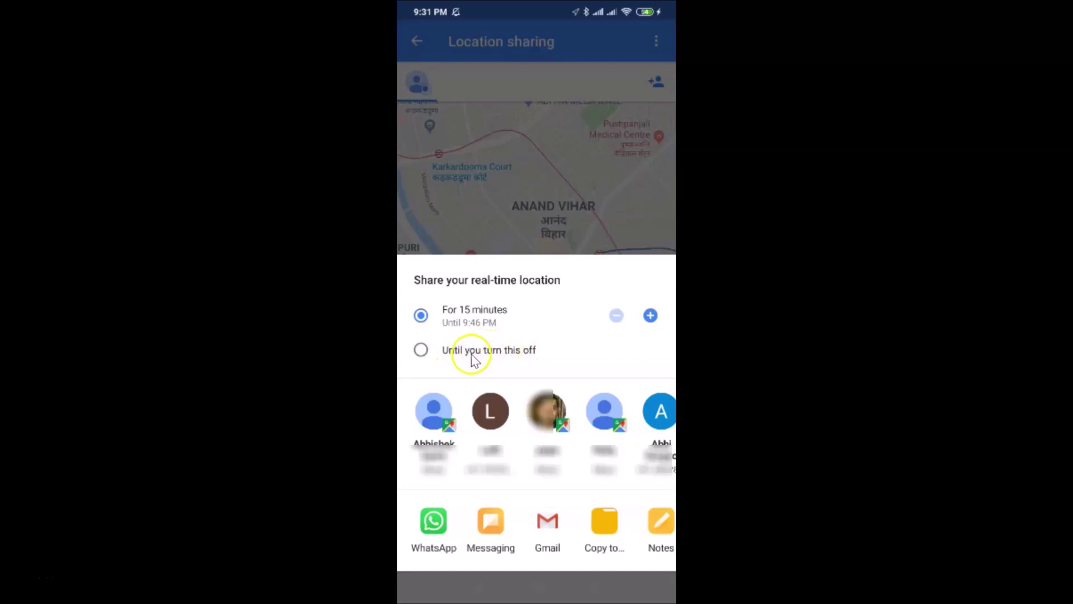
pyautogui.click(421, 363)
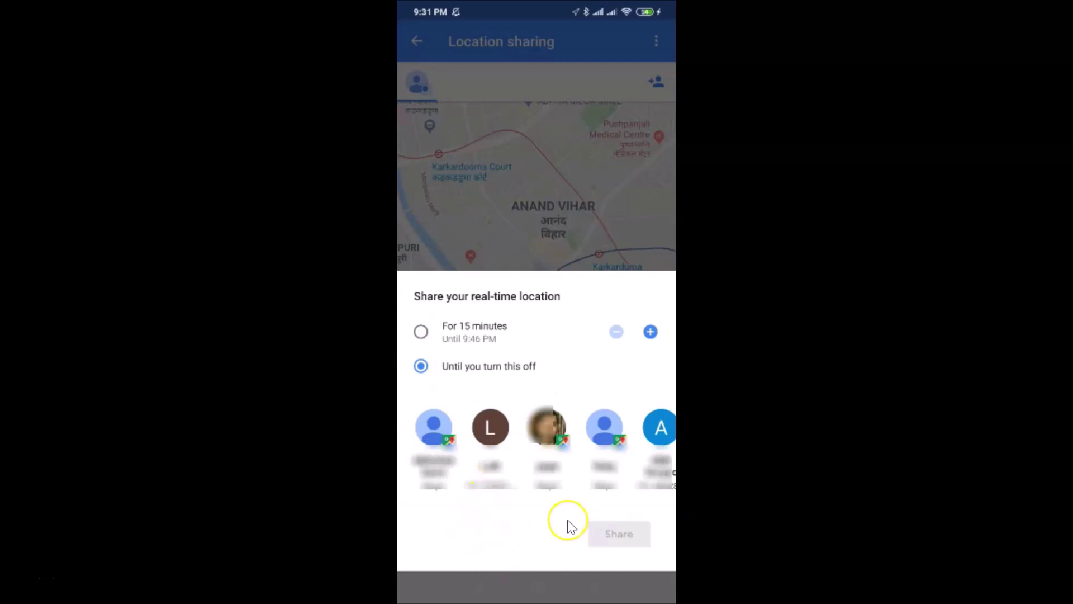
pyautogui.click(423, 333)
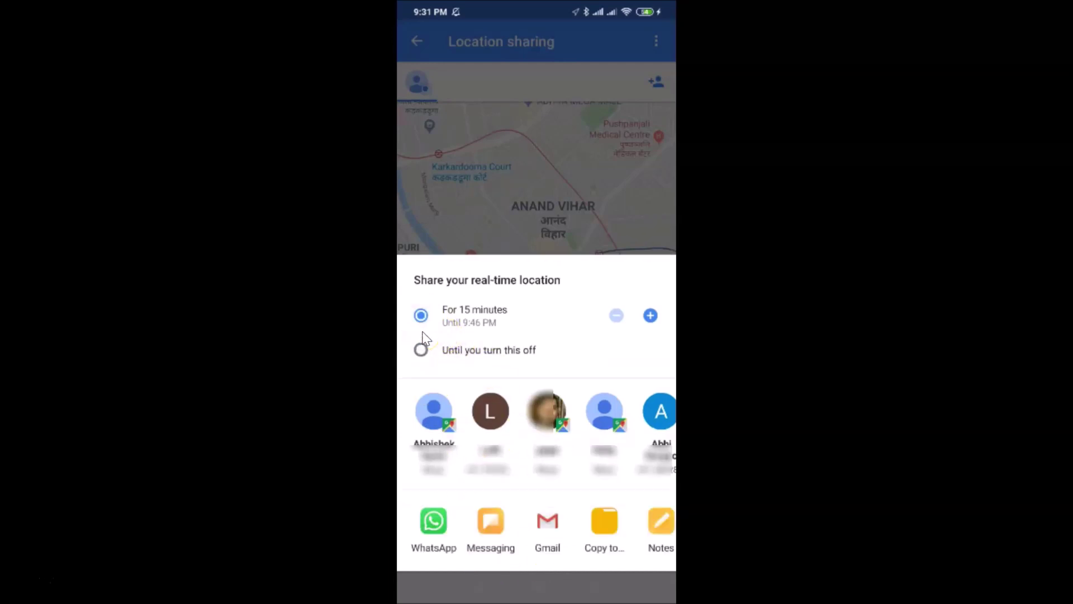
pyautogui.click(650, 315)
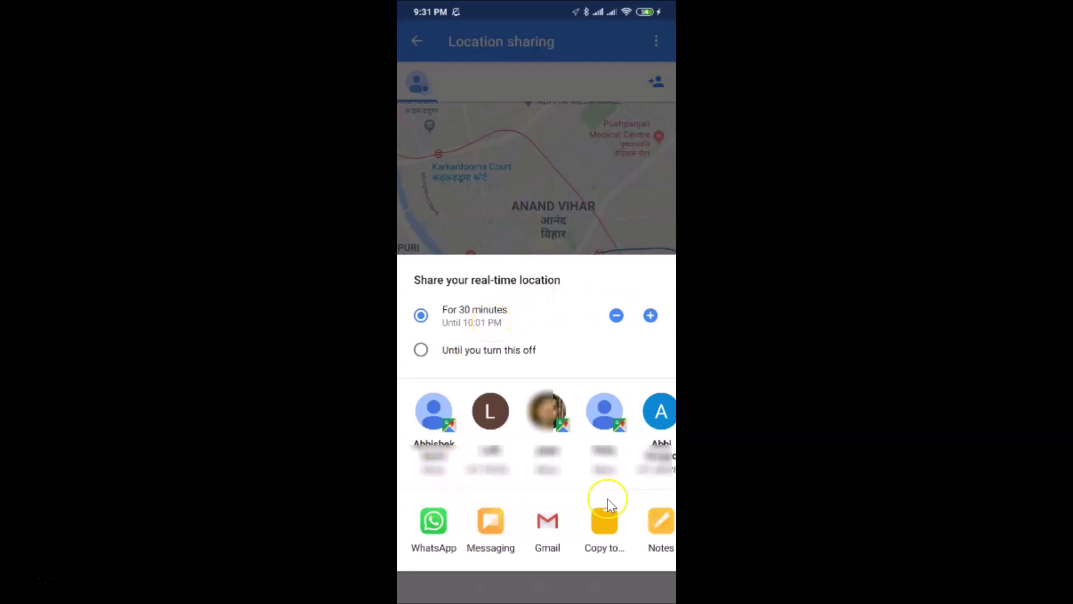
pyautogui.hscroll(3, 580, 534)
pyautogui.hscroll(-3, 580, 534)
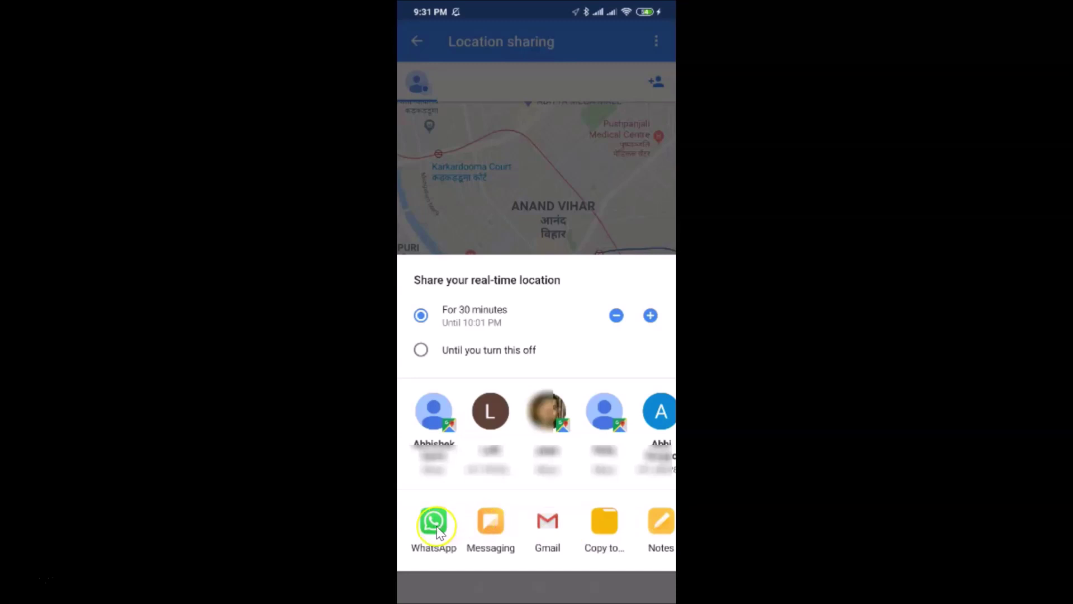
pyautogui.click(439, 526)
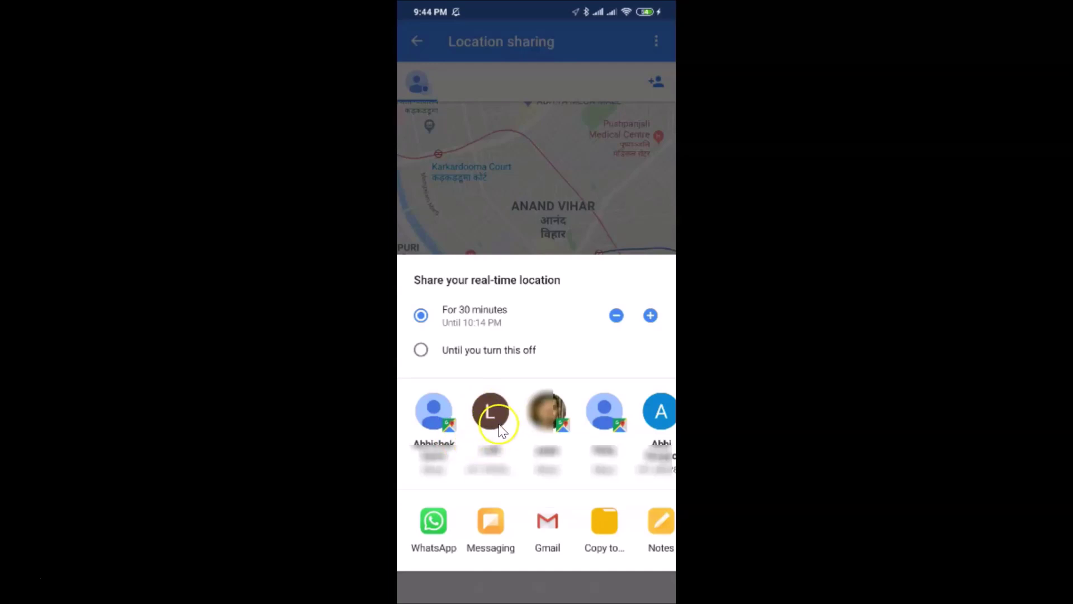
pyautogui.click(442, 426)
pyautogui.click(435, 414)
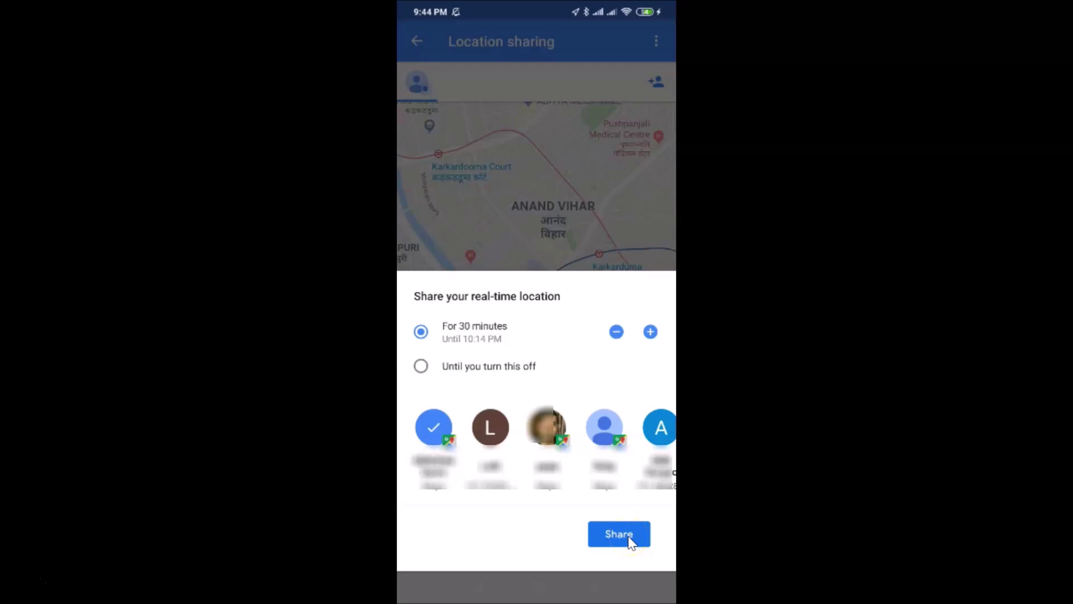
pyautogui.click(434, 429)
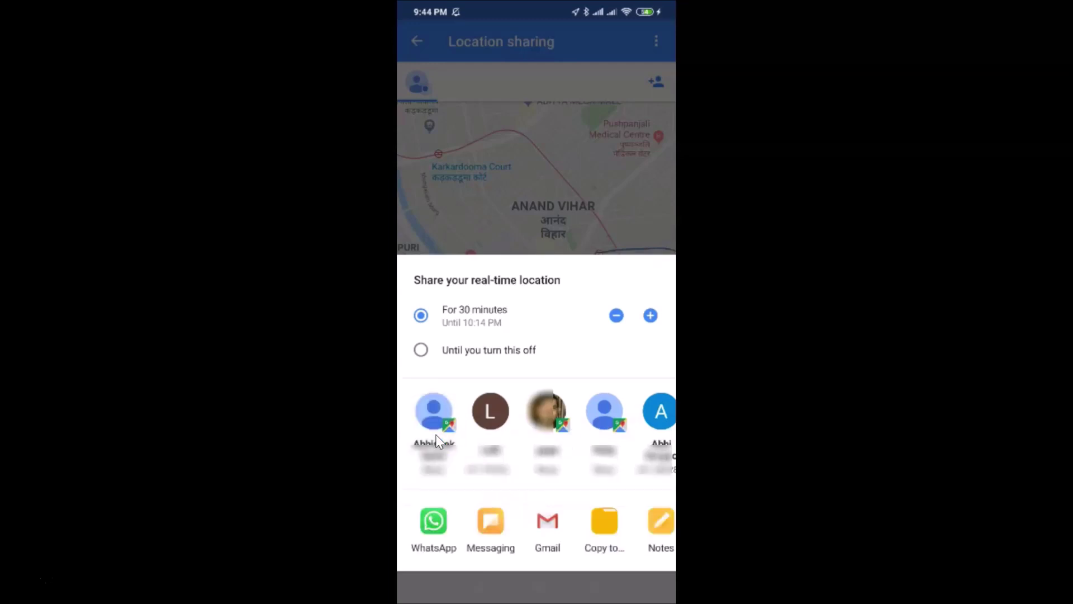
pyautogui.click(490, 417)
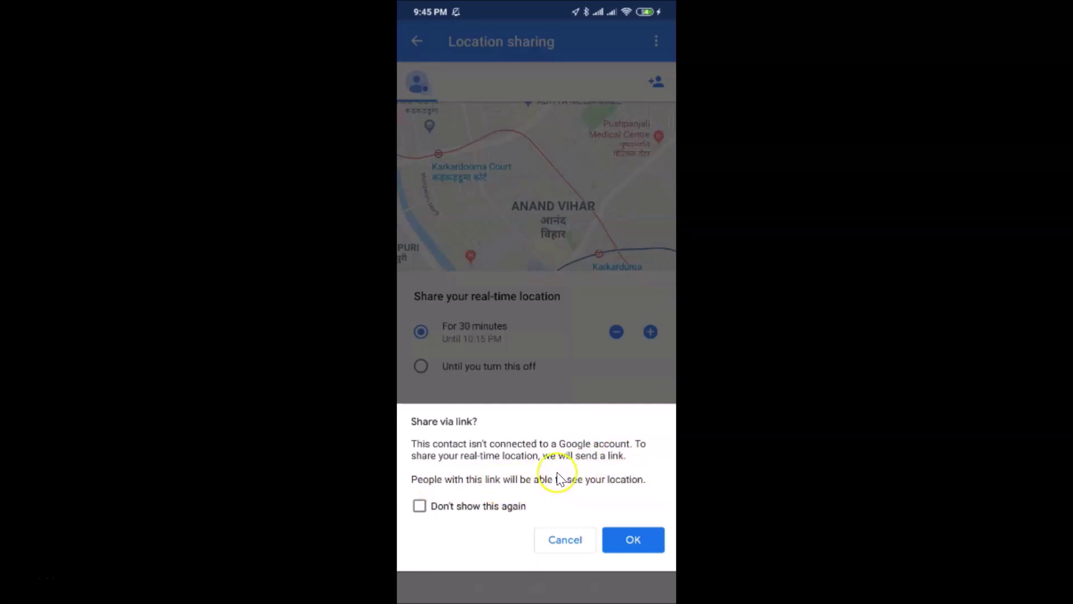
# Step: Confirm sharing by link, deselect the second contact, and send the share through WhatsApp
pyautogui.click(634, 541)
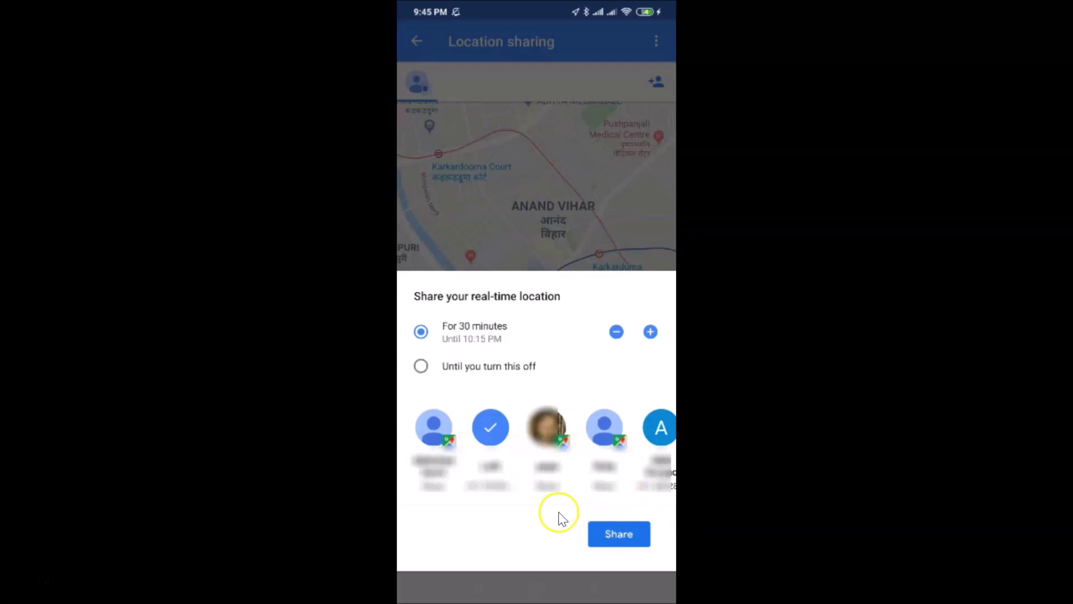
pyautogui.click(494, 430)
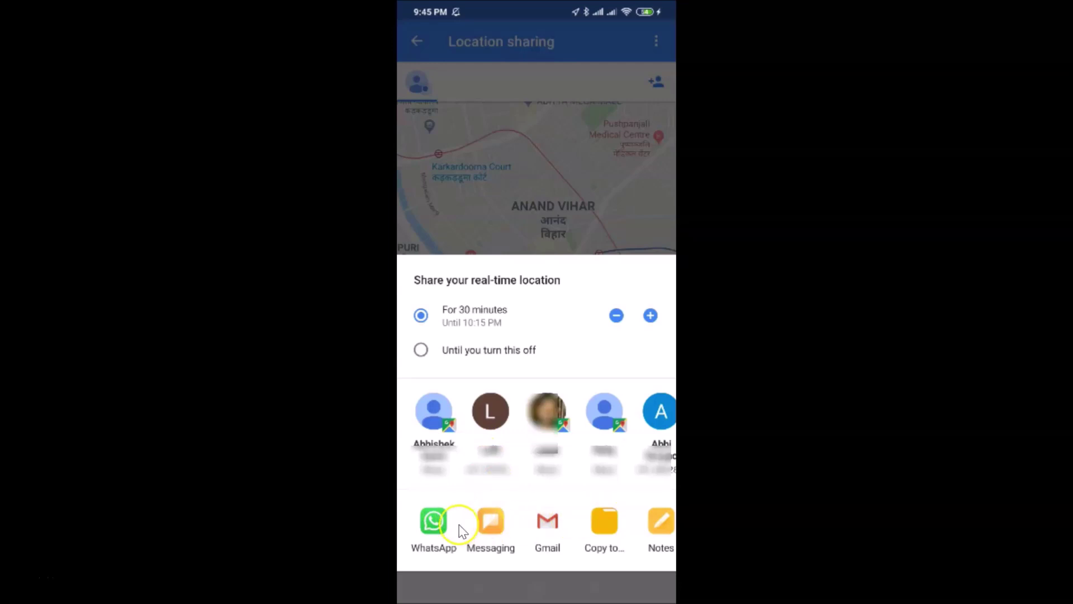
pyautogui.click(431, 523)
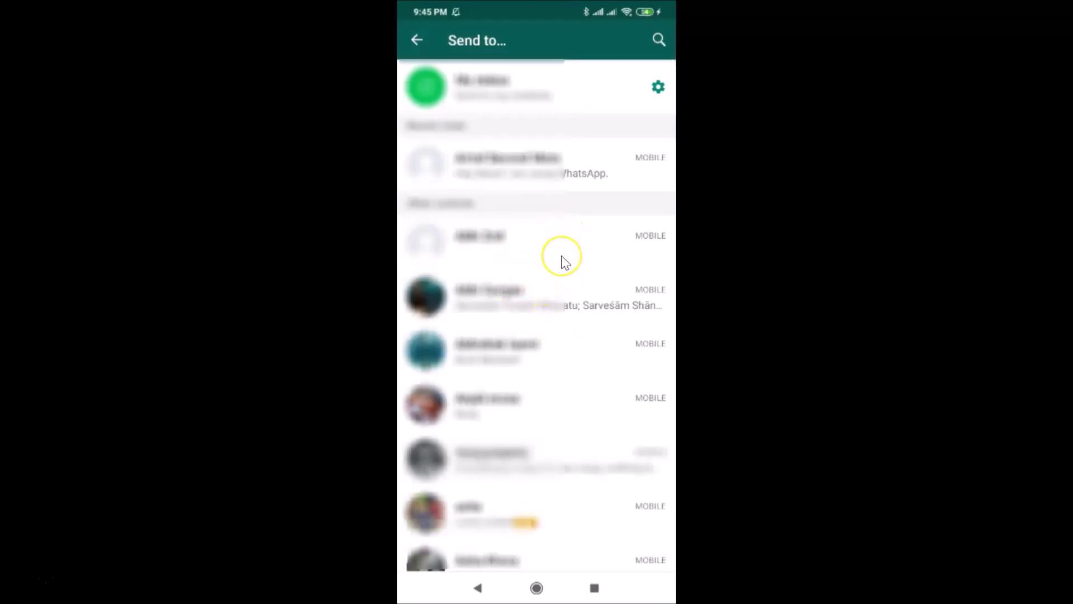
# Step: Choose the recipient contact in WhatsApp's Send to list and open the chat with the location link
pyautogui.scroll(-3, 564, 262)
pyautogui.scroll(3, 565, 262)
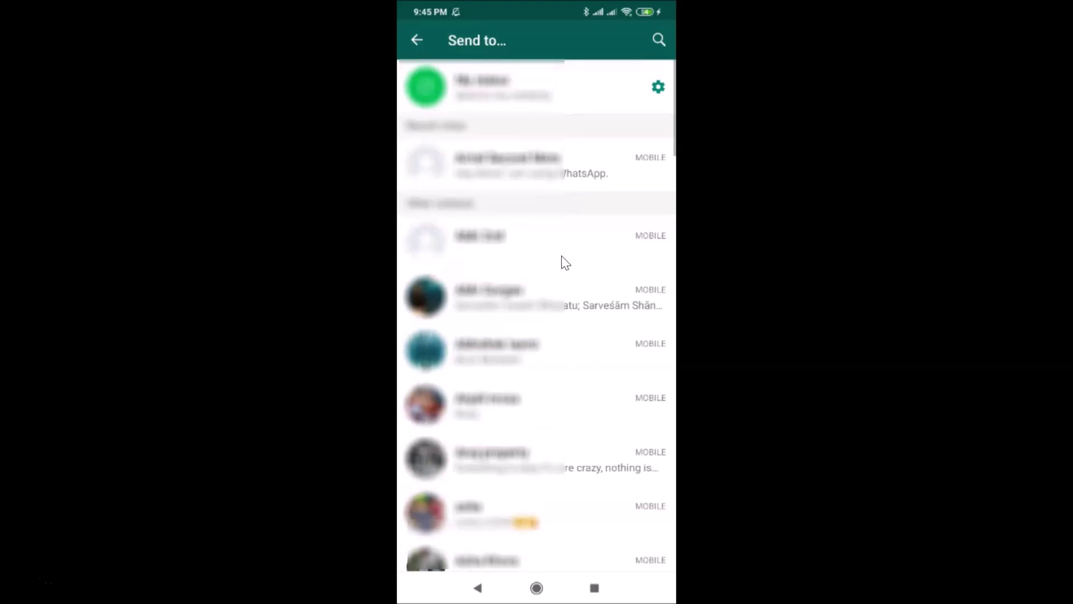
pyautogui.scroll(-8, 565, 262)
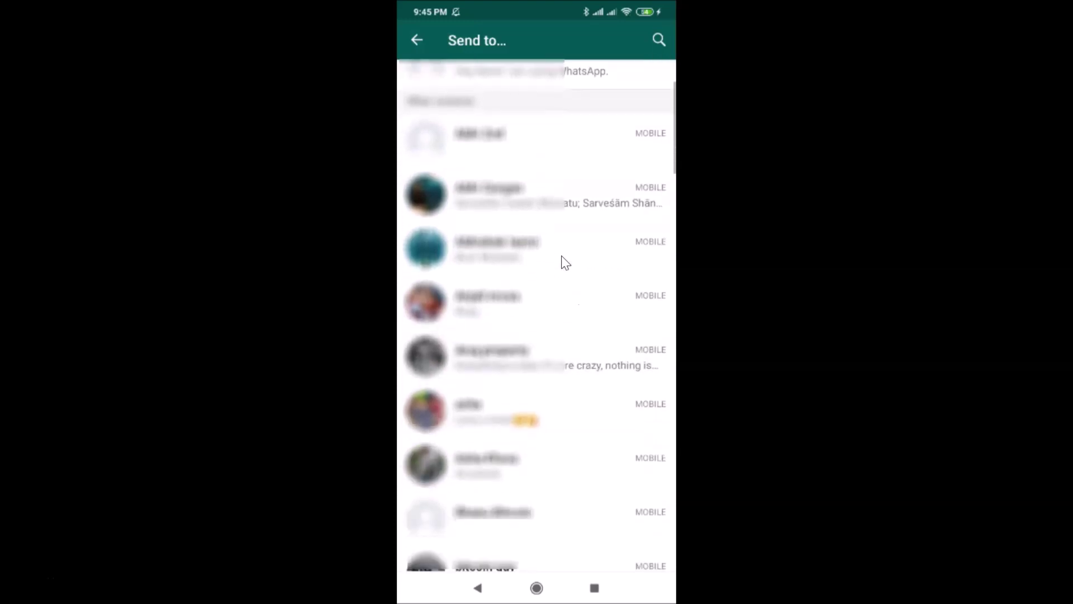
pyautogui.scroll(-15, 564, 261)
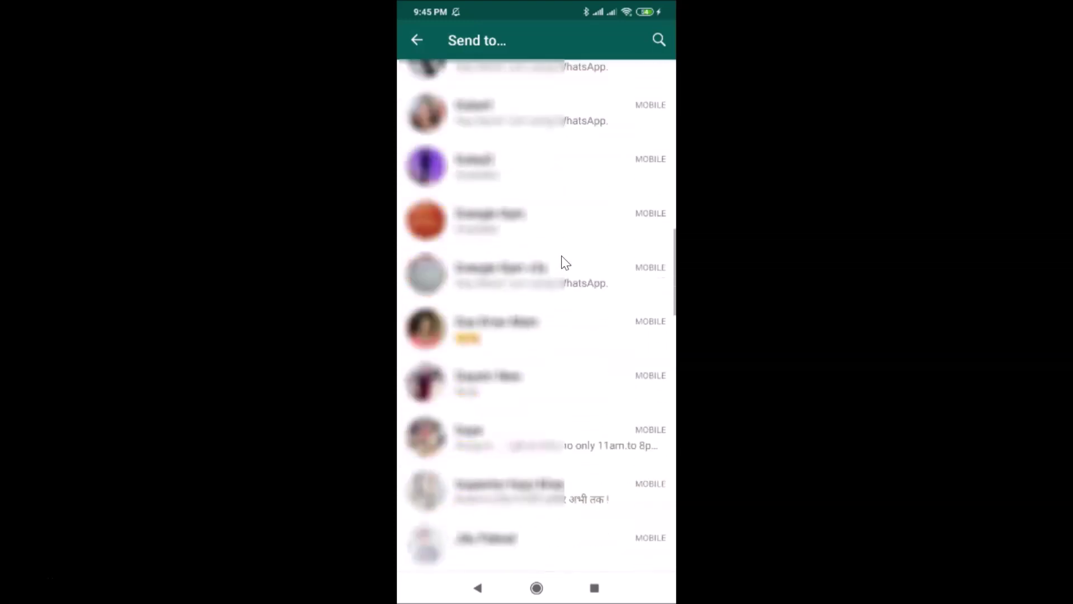
pyautogui.scroll(-14, 565, 262)
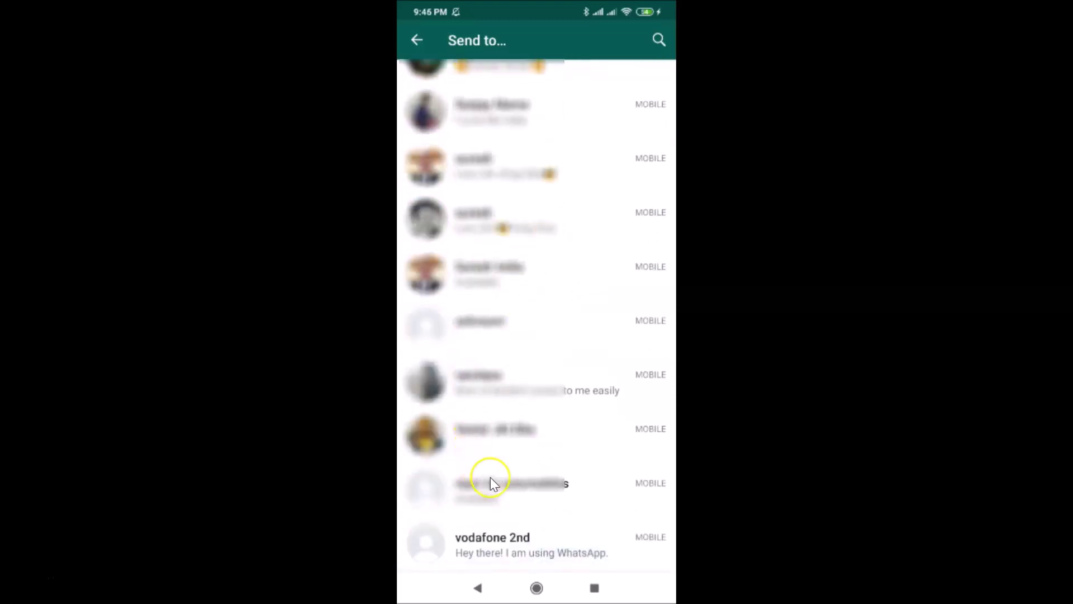
pyautogui.click(488, 537)
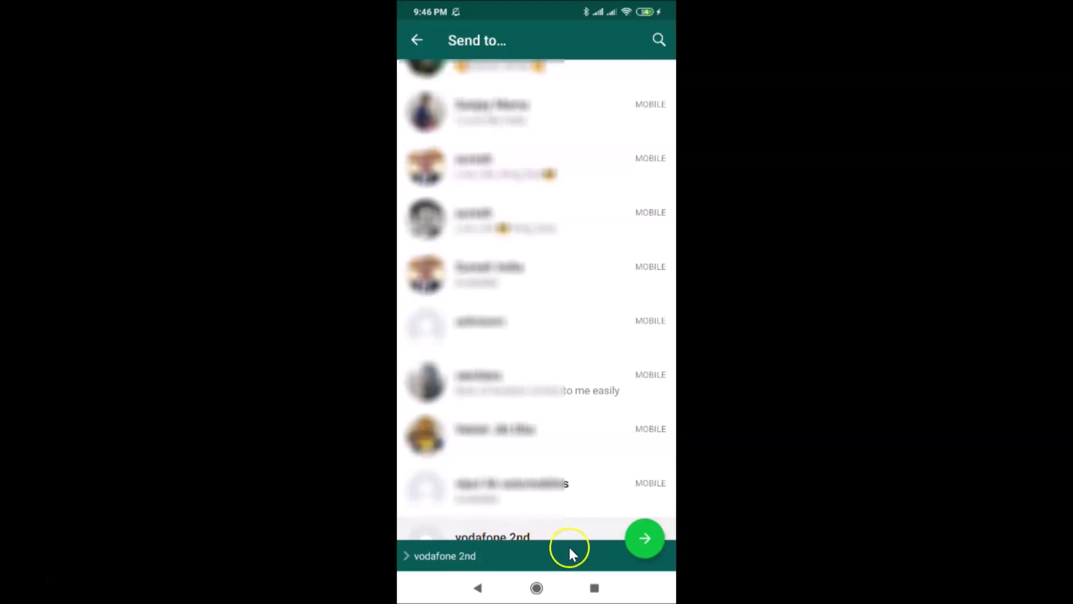
pyautogui.click(647, 540)
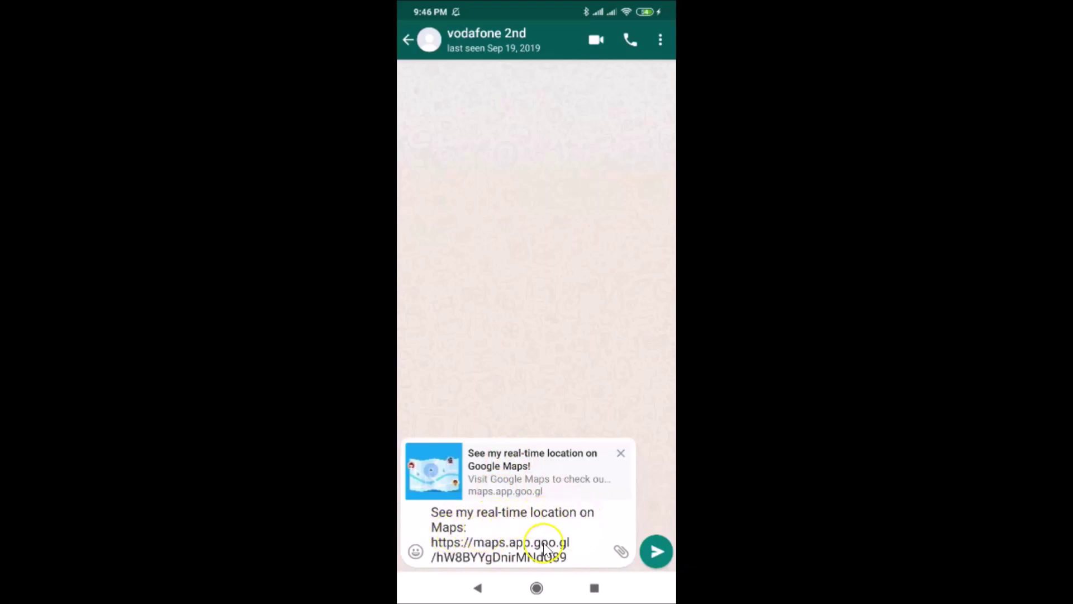
# Step: Send the real-time location link message, then return to Google Maps' Location sharing page
pyautogui.click(652, 552)
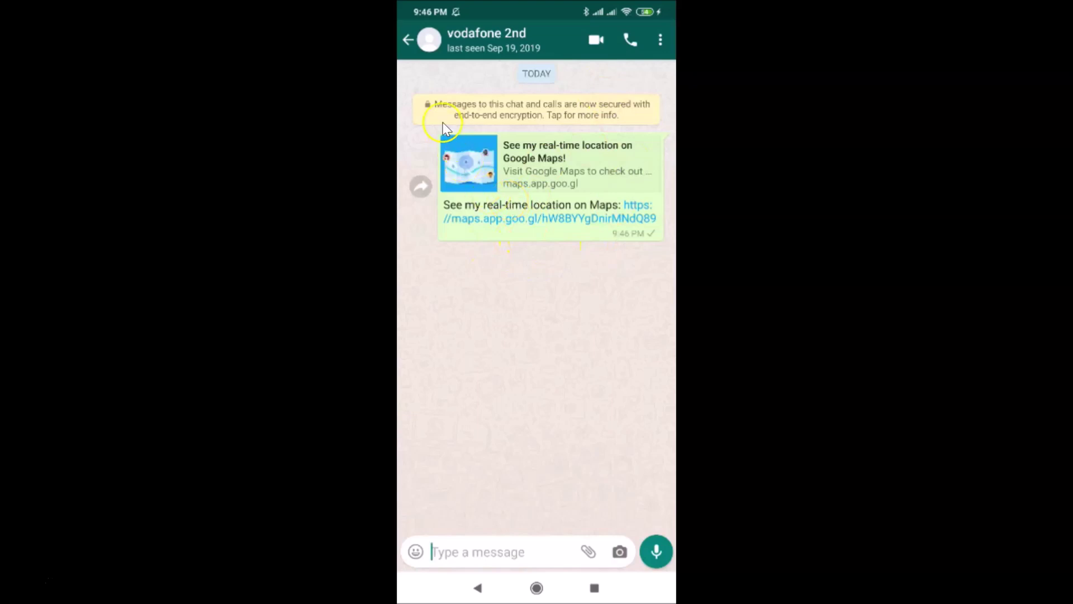
pyautogui.click(422, 60)
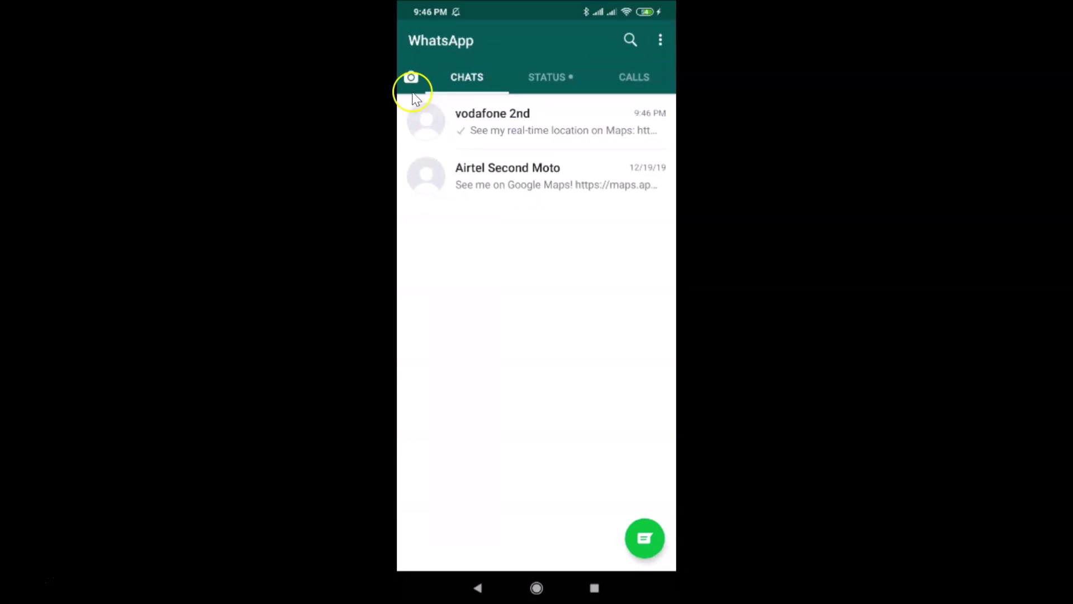
pyautogui.click(481, 584)
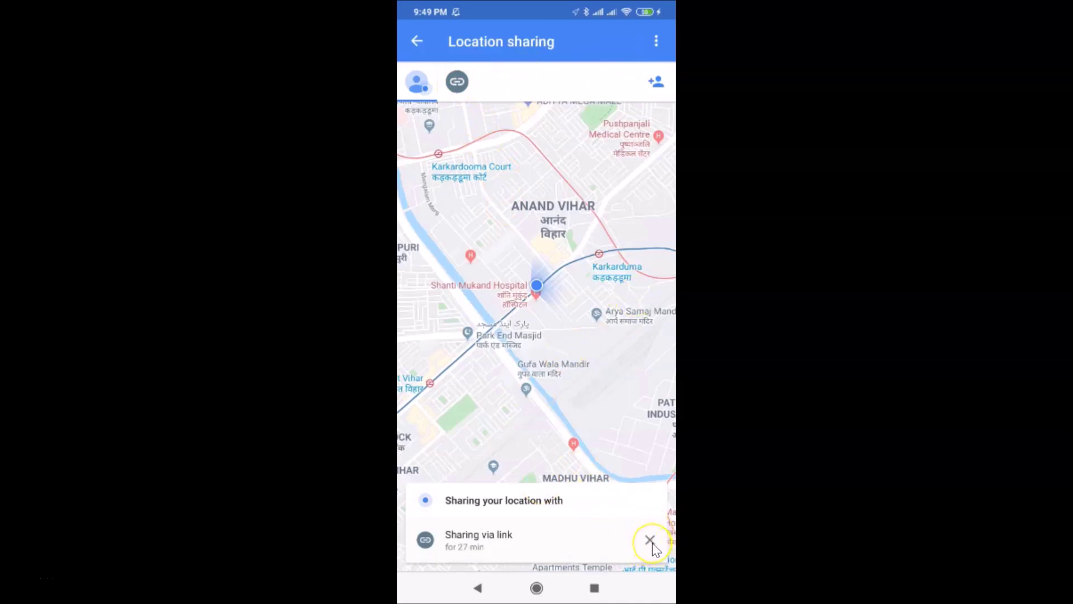
# Step: Return to the map and reopen Location sharing from the main menu to see the link share with 26 min left
pyautogui.click(416, 41)
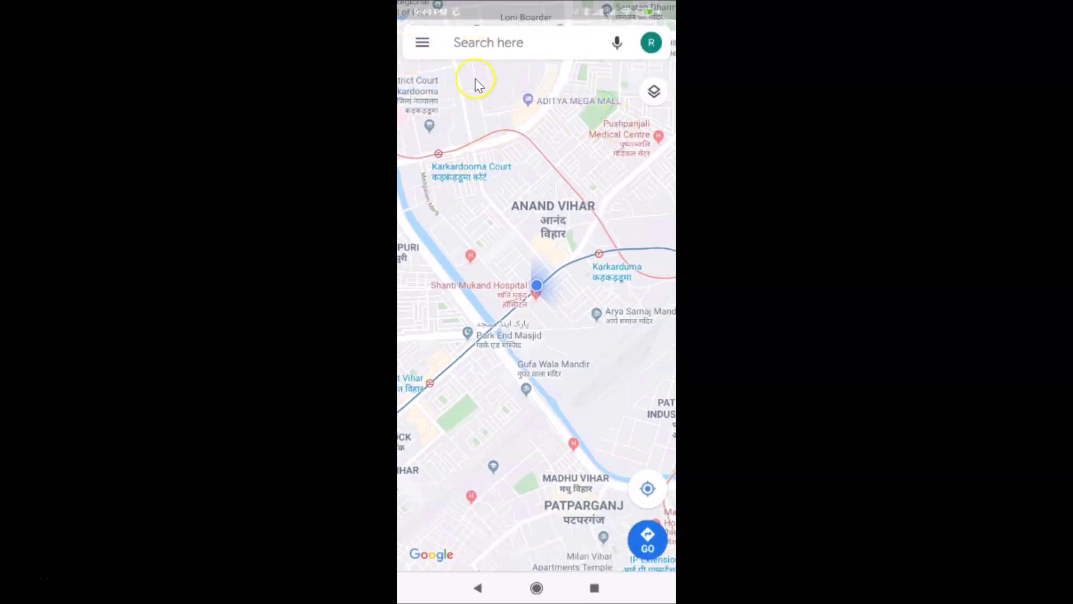
pyautogui.click(423, 43)
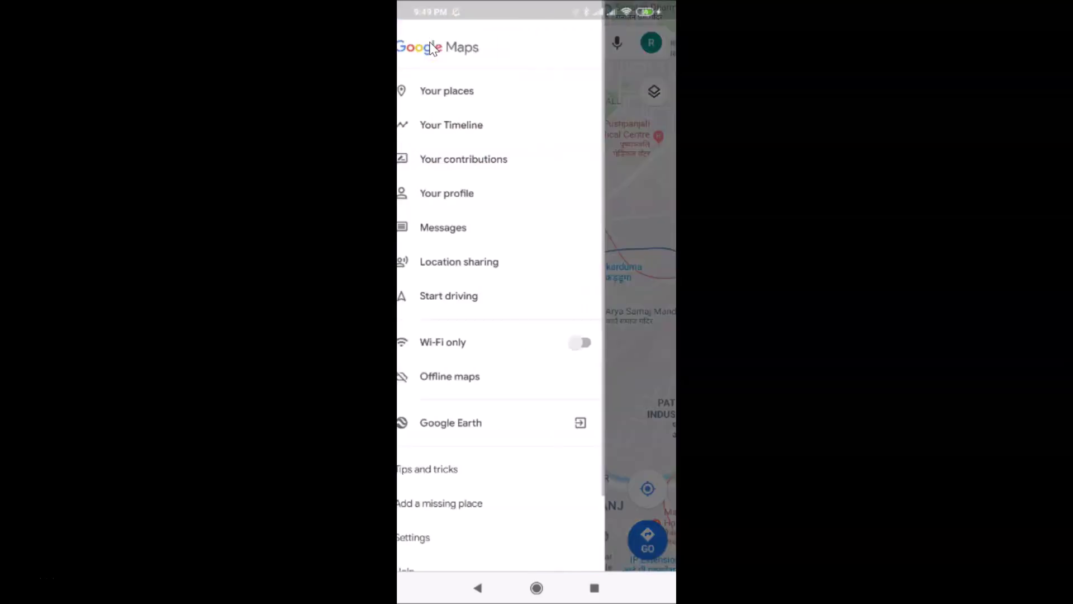
pyautogui.click(463, 265)
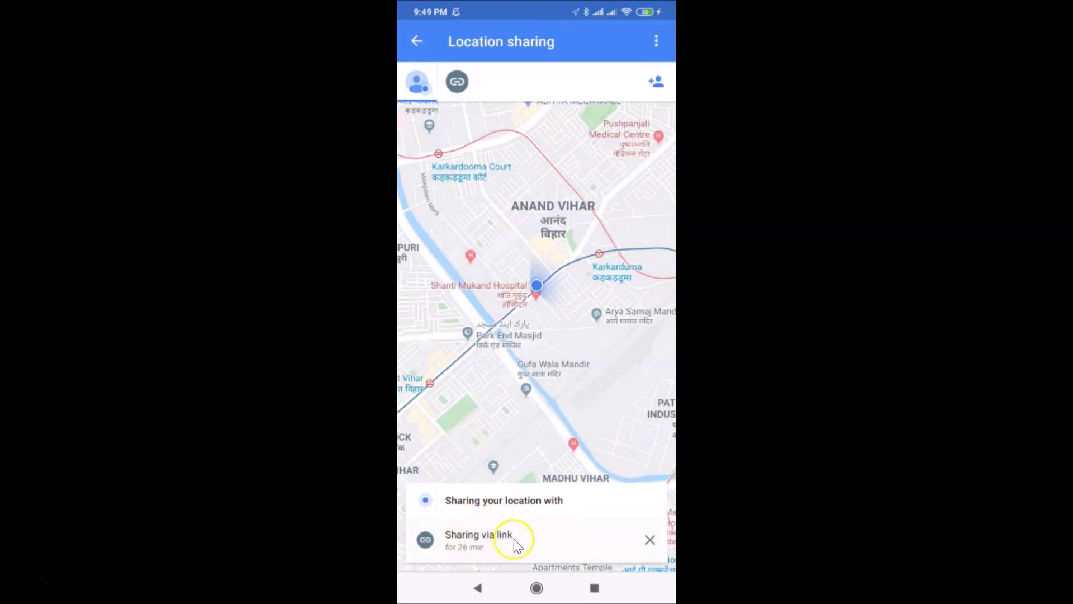
# Step: Stop the active Sharing via link real-time location share
pyautogui.click(648, 541)
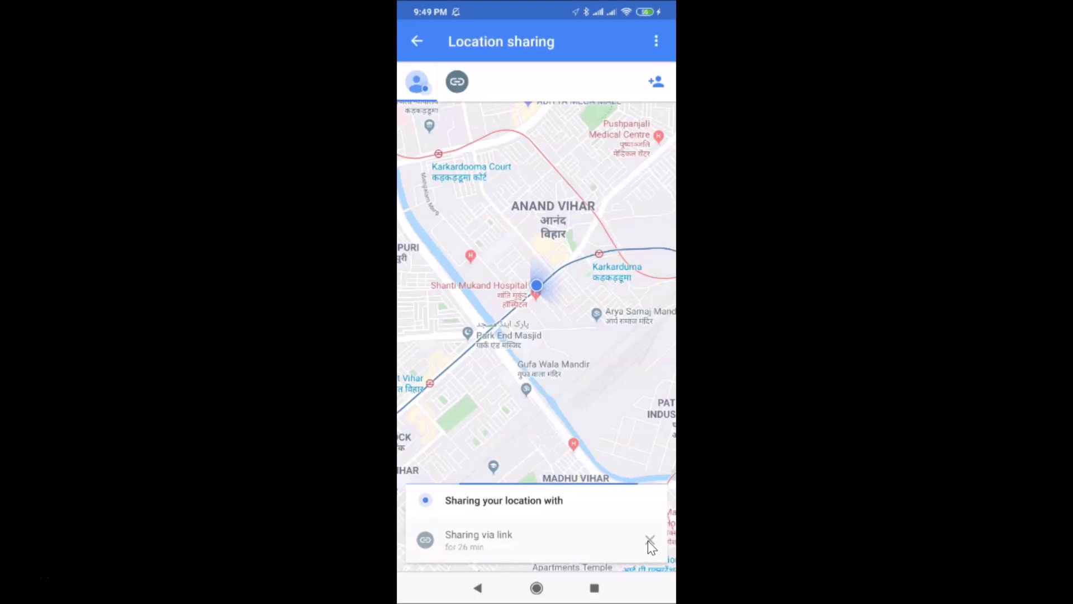